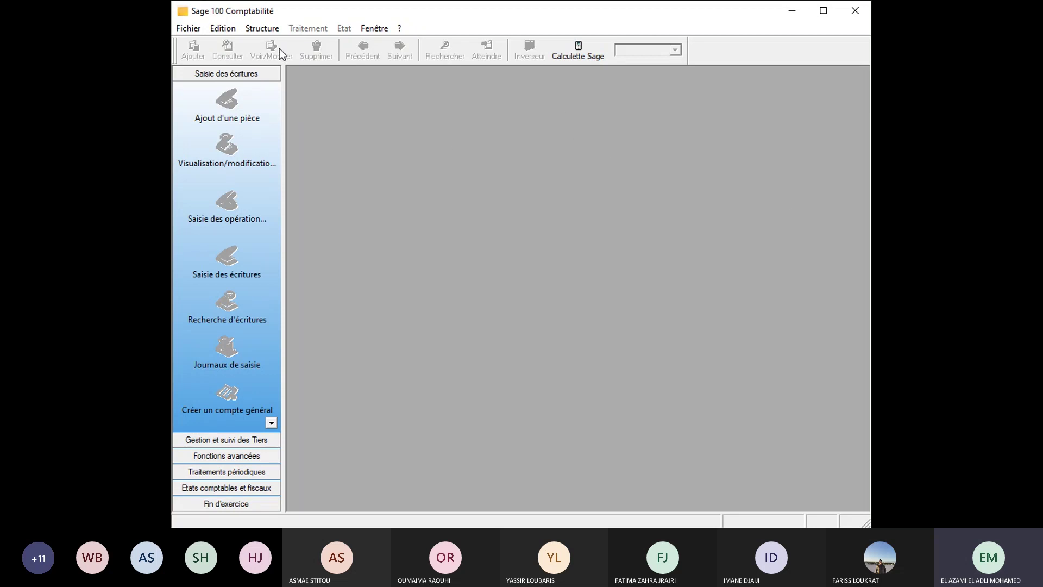
# Step: Start a new accounting file with TSGE 106 as the company name and continue to the company details
pyautogui.click(195, 28)
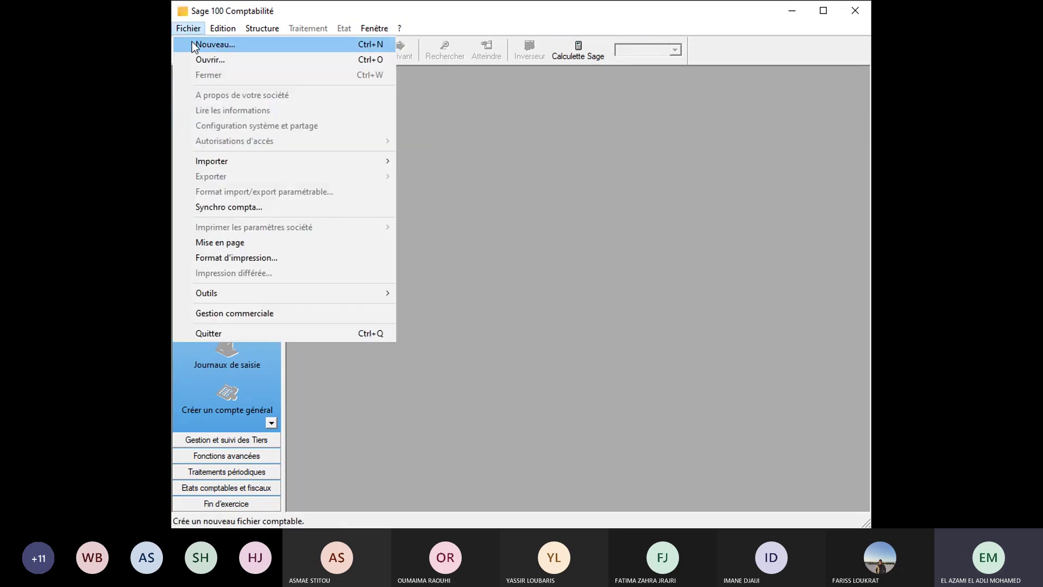
pyautogui.click(191, 44)
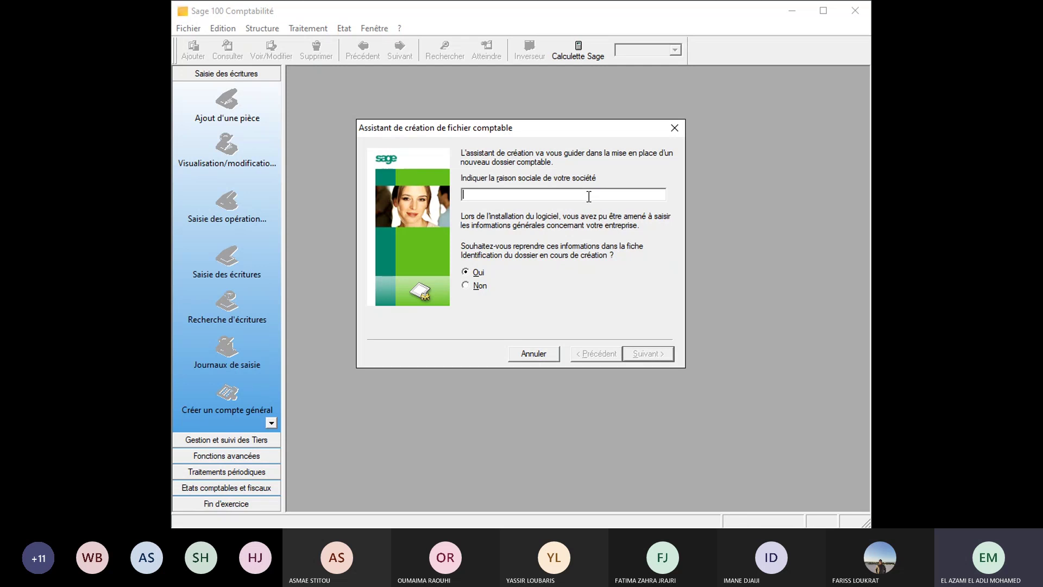
pyautogui.write('TSGE 106')
pyautogui.click(659, 354)
# Step: Enter FORMATION as the company's activity and fill in its street address and address complement
pyautogui.click(528, 186)
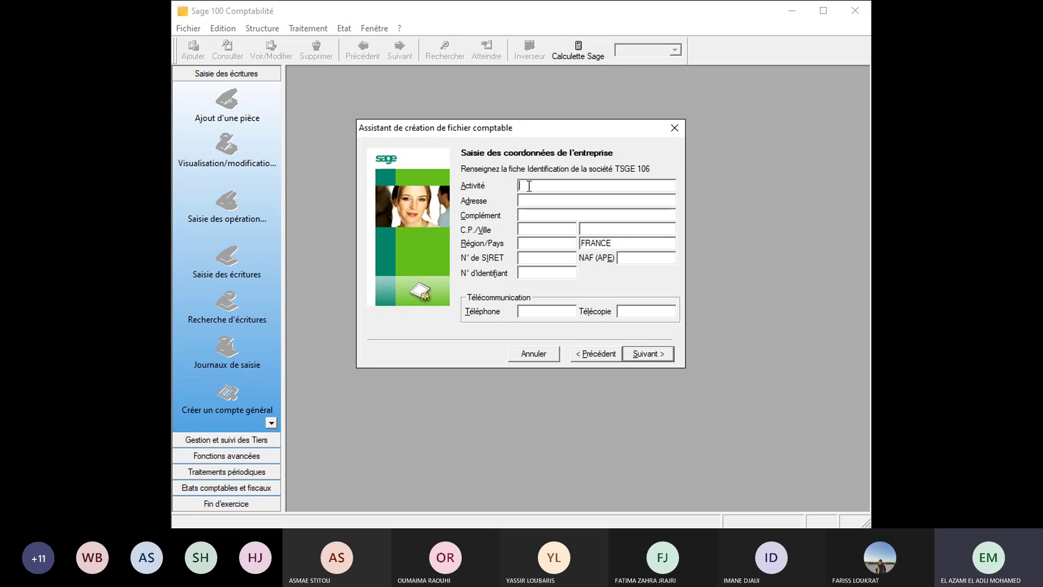
pyautogui.write('FORMATION')
pyautogui.click(535, 199)
pyautogui.write('HAY NAHDA')
pyautogui.click(537, 214)
pyautogui.write('EN FACE DE')
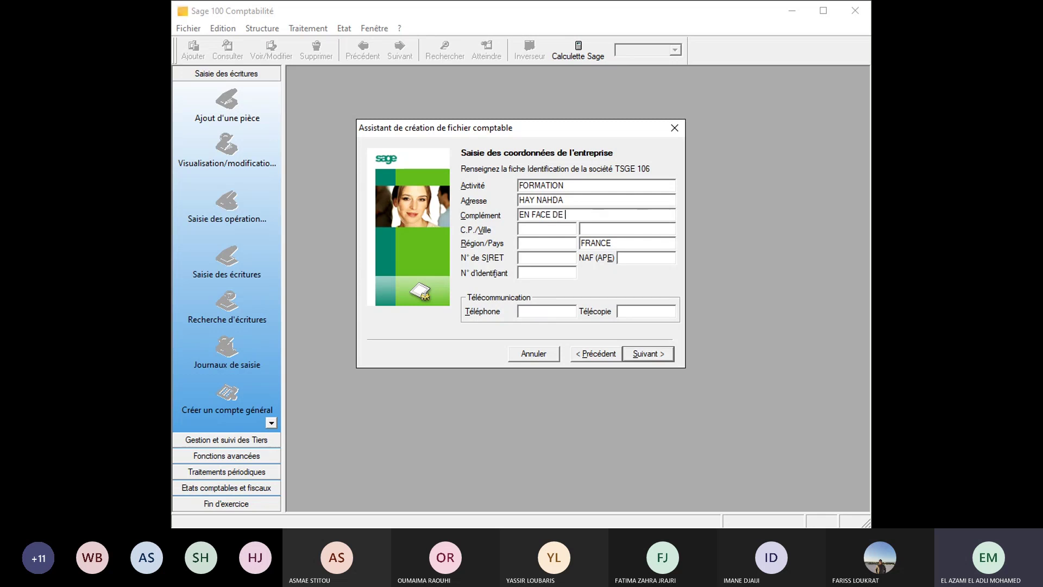
pyautogui.write(' CREDIT DE MAROC')
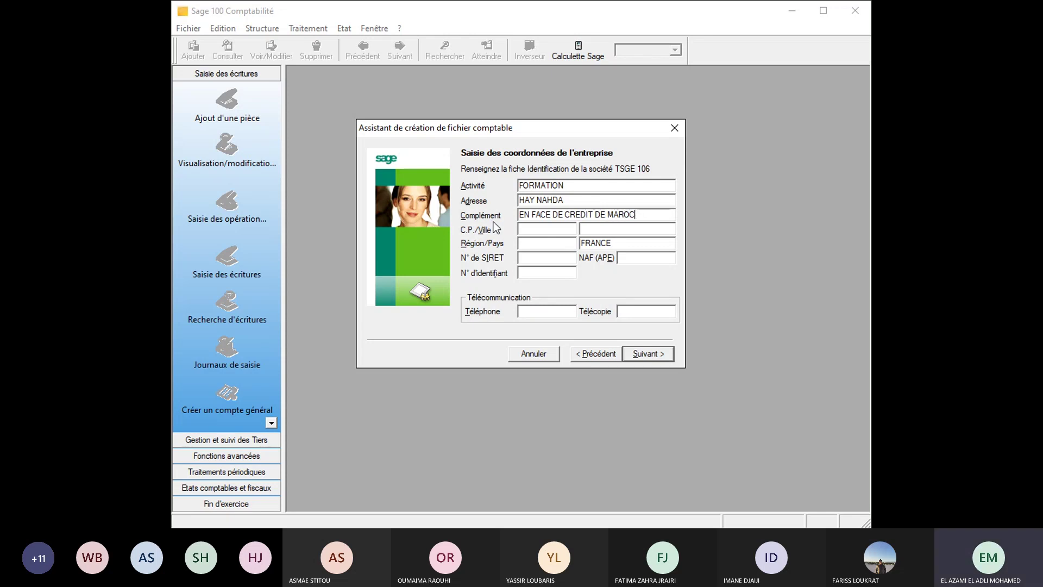
# Step: Fill in the company's postal code and city, and set the region to NO and the country to MAROC
pyautogui.click(528, 232)
pyautogui.write('10000')
pyautogui.click(587, 227)
pyautogui.write('RABAT')
pyautogui.write('N')
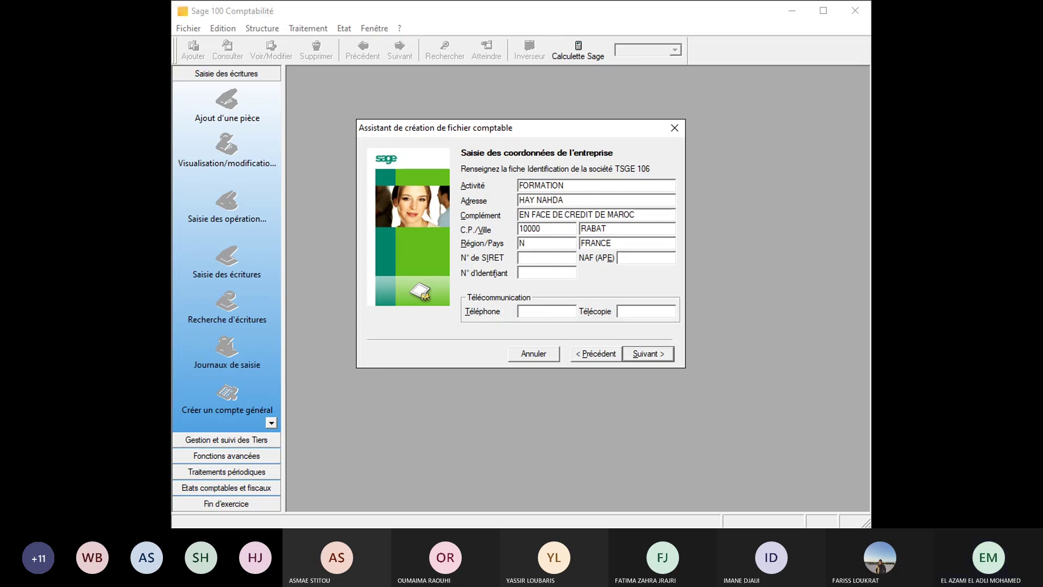
pyautogui.write('O')
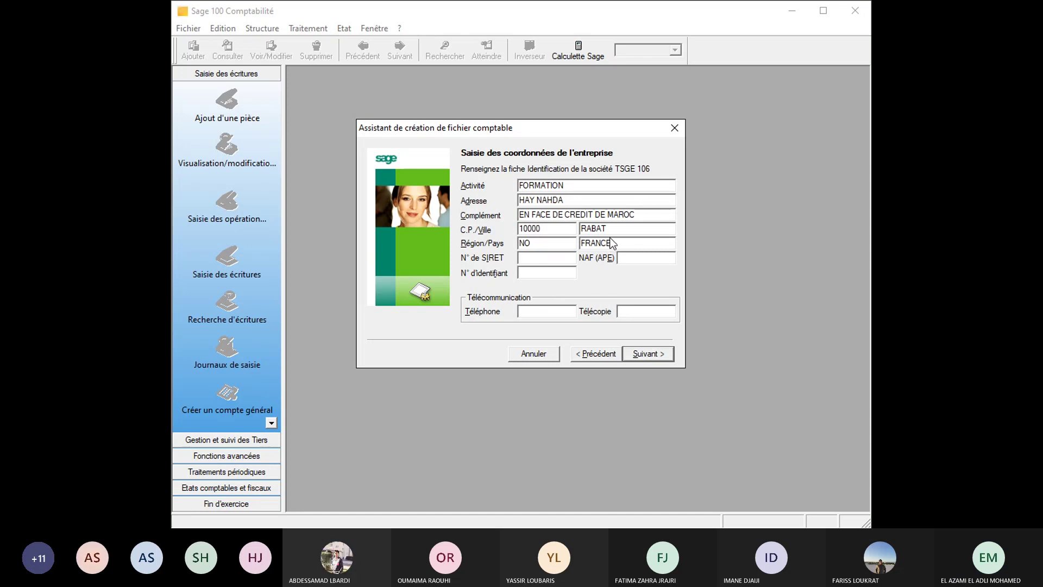
pyautogui.moveTo(612, 242); pyautogui.dragTo(553, 241)
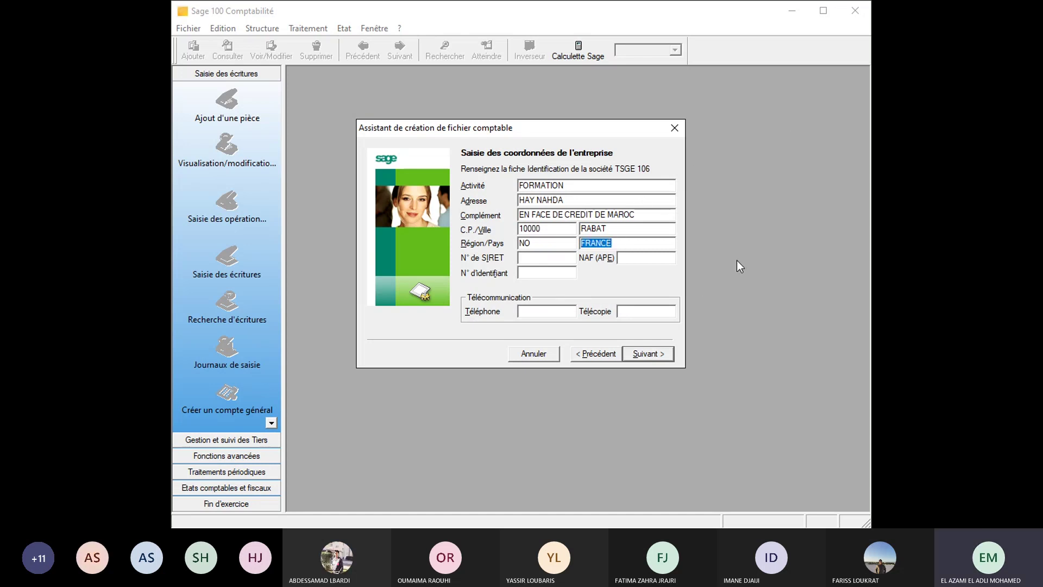
pyautogui.write('MAROC')
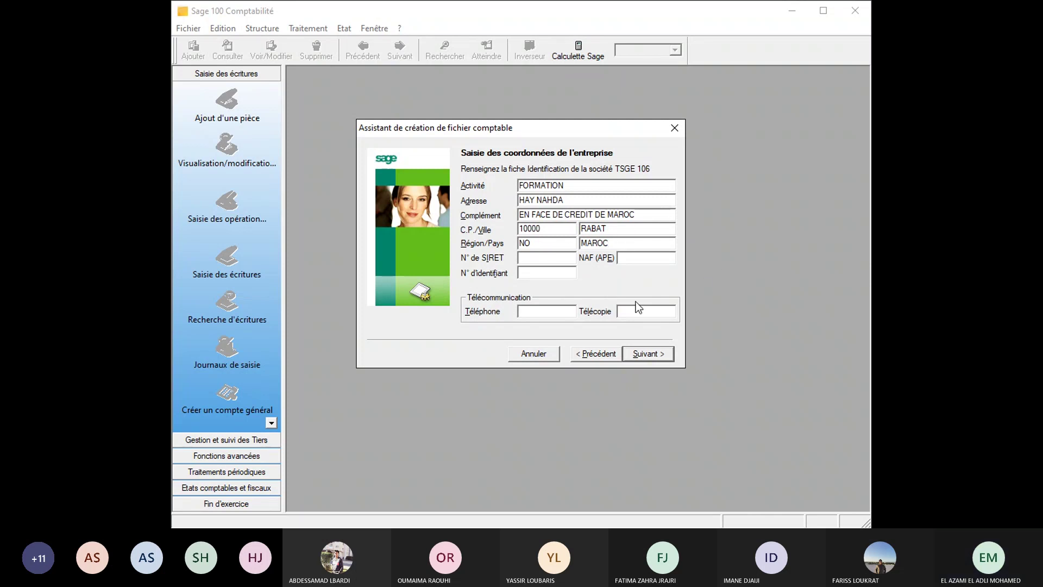
# Step: Enter the company's telephone number, leaving the identification numbers blank, and continue to the fiscal year settings
pyautogui.press('Tab')
pyautogui.click(548, 307)
pyautogui.write('0555555')
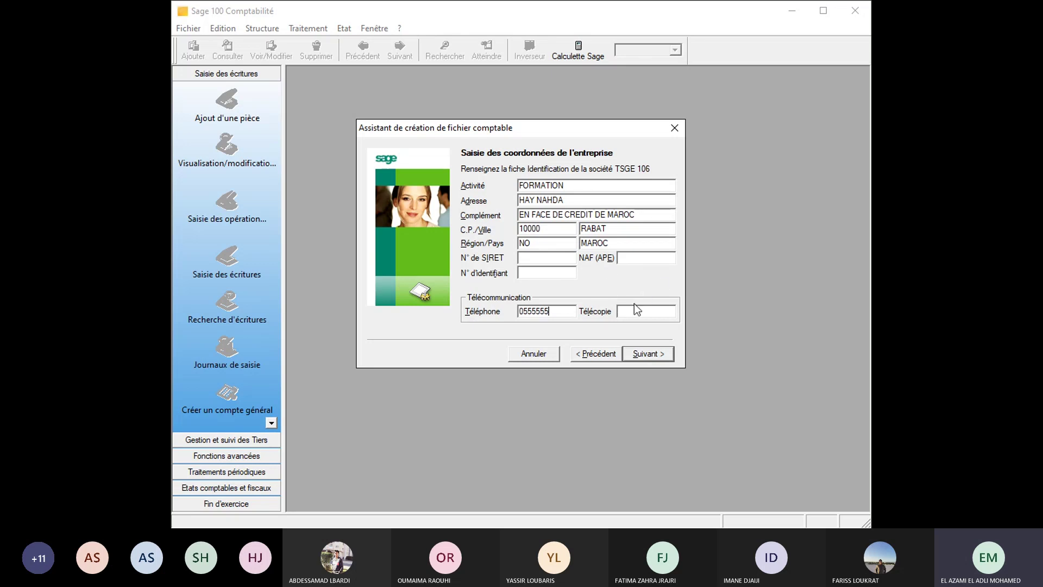
pyautogui.click(660, 357)
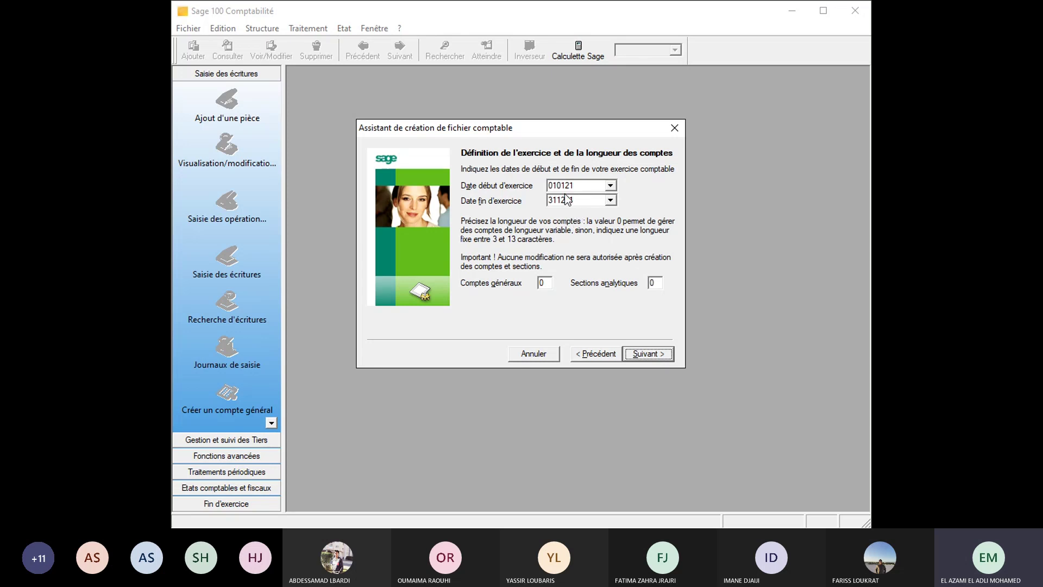
# Step: Set the fiscal year end date to 311221, keep the default account lengths, and continue to the currency settings
pyautogui.click(594, 199)
pyautogui.press('BackSpace')
pyautogui.write('1')
pyautogui.click(646, 354)
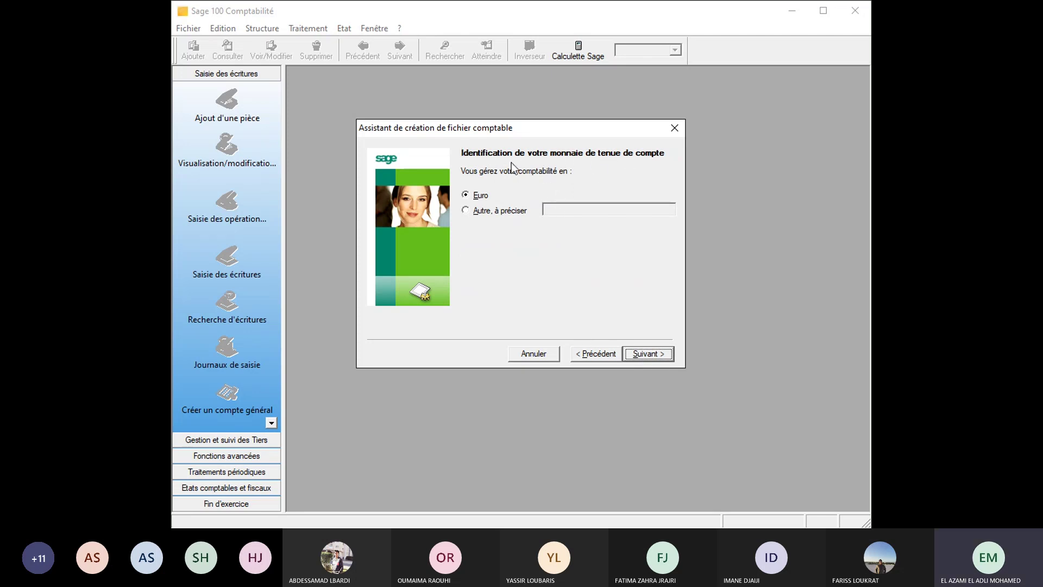
# Step: Specify MAD as the accounting currency instead of the euro and continue
pyautogui.click(494, 211)
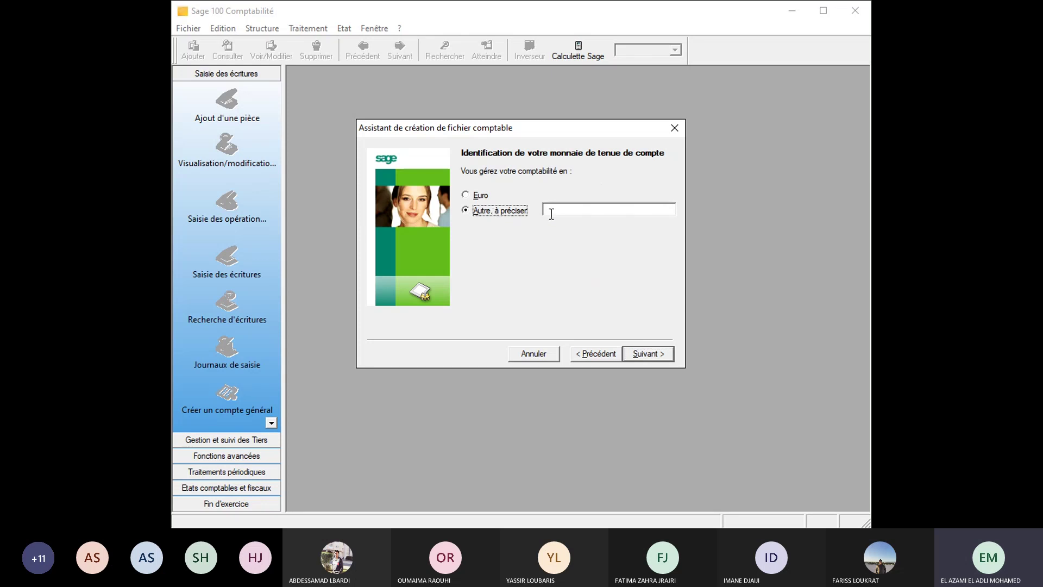
pyautogui.click(573, 210)
pyautogui.write('MAD')
pyautogui.click(661, 353)
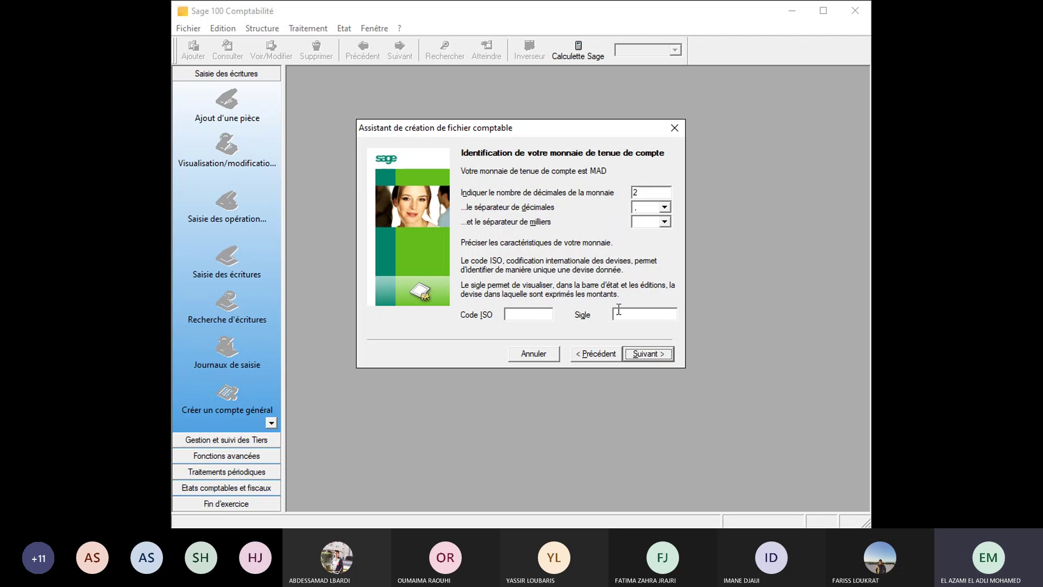
# Step: Accept the default currency format and choose to define the accounting setup manually rather than from the standard model
pyautogui.click(641, 357)
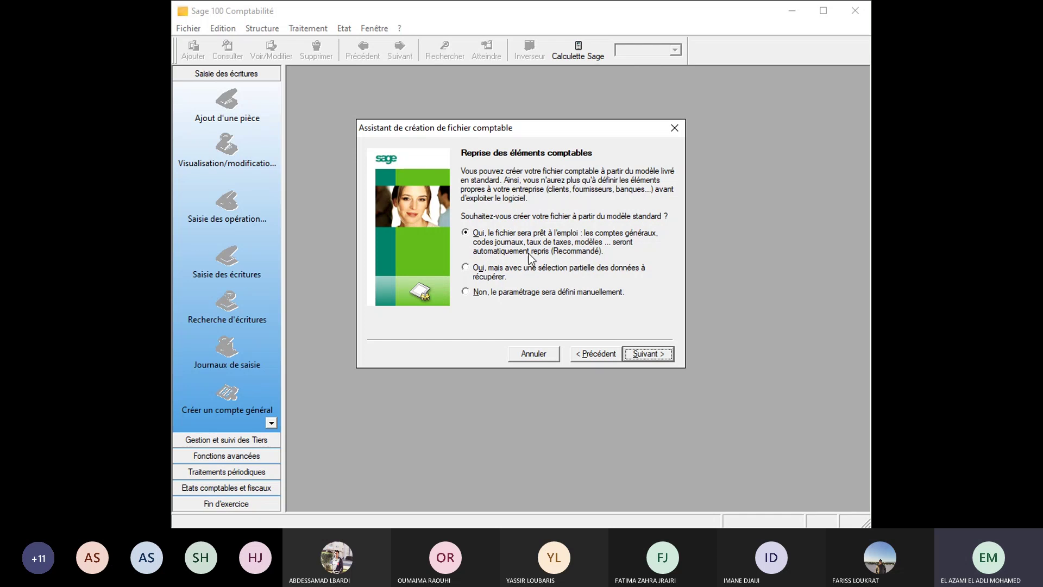
pyautogui.click(574, 293)
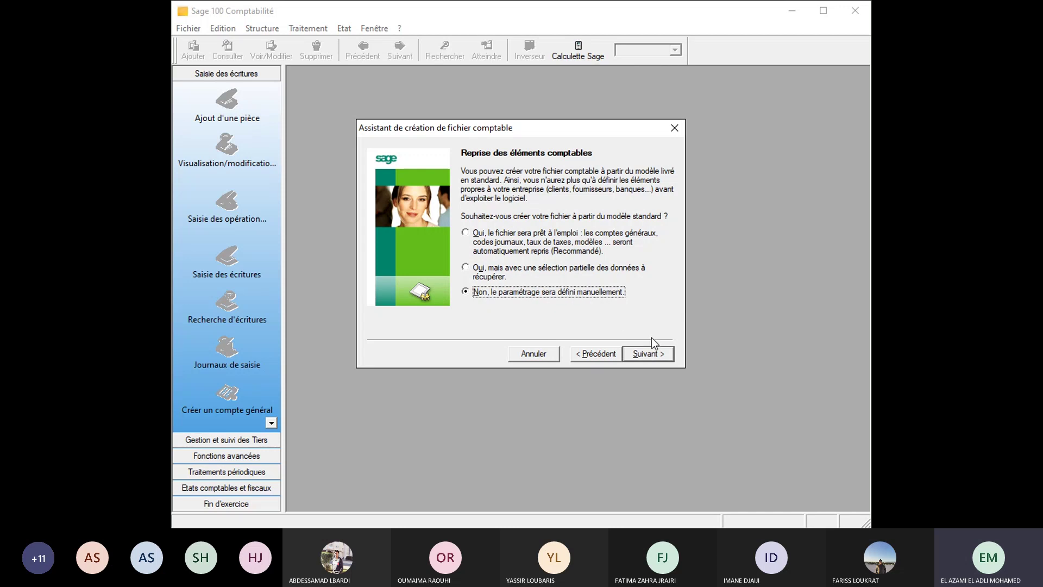
pyautogui.click(651, 354)
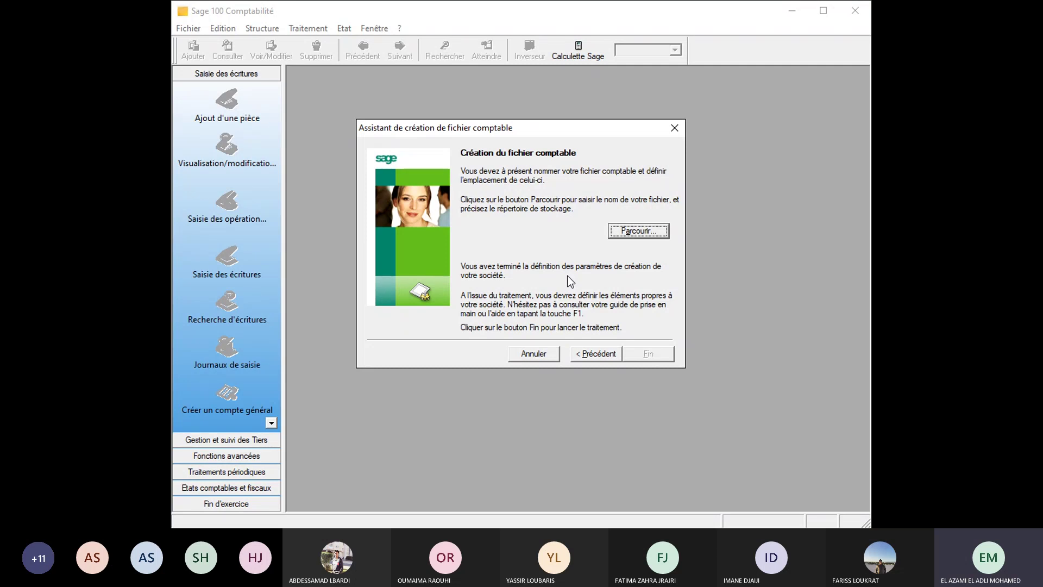
# Step: Browse to the Desktop as the file's storage location and create a new folder named EXEMPLE TSGE SAARI COMP
pyautogui.click(628, 235)
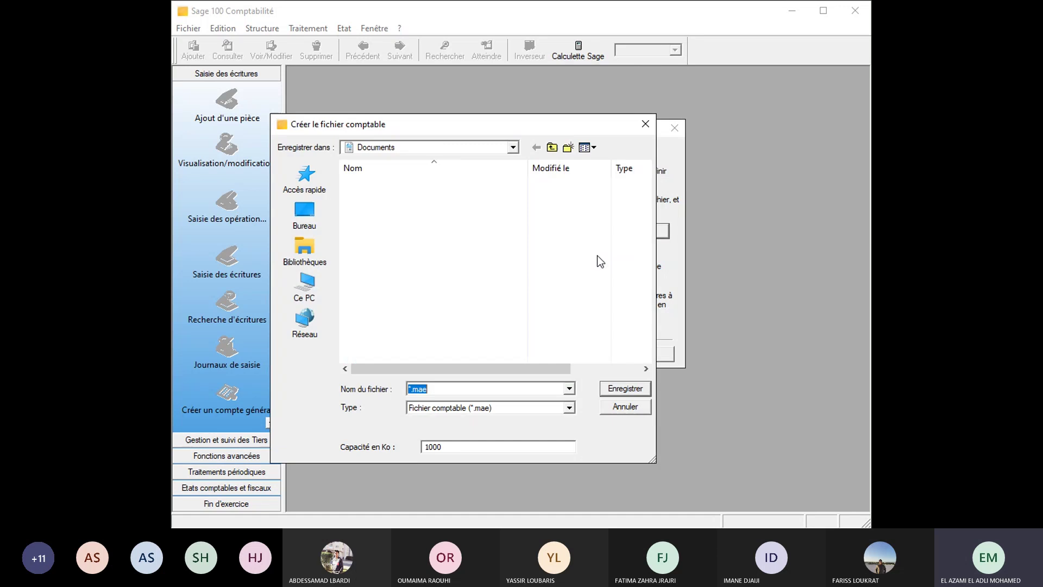
pyautogui.click(313, 223)
pyautogui.rightClick(541, 334)
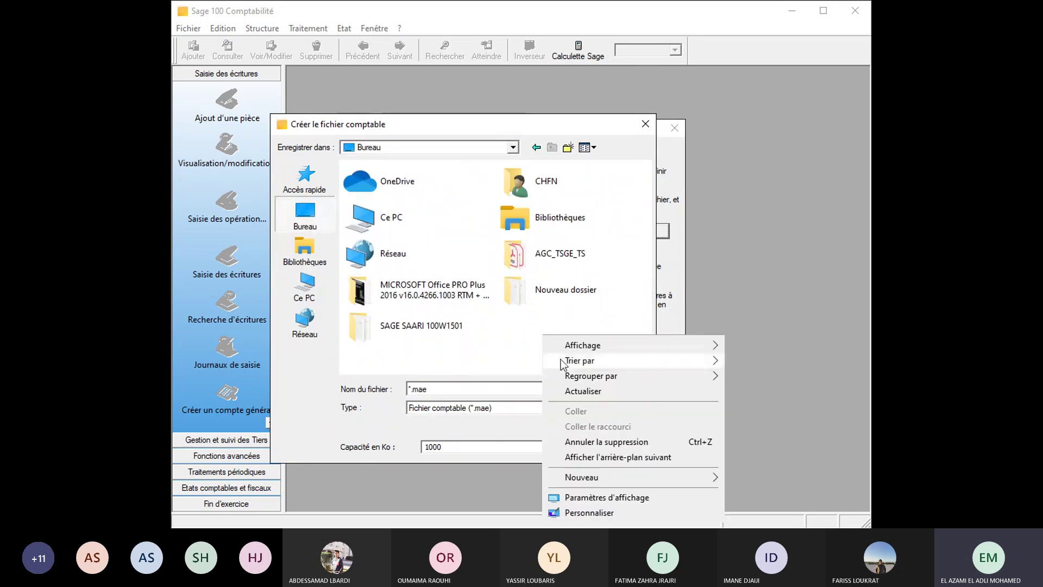
pyautogui.moveTo(581, 477)
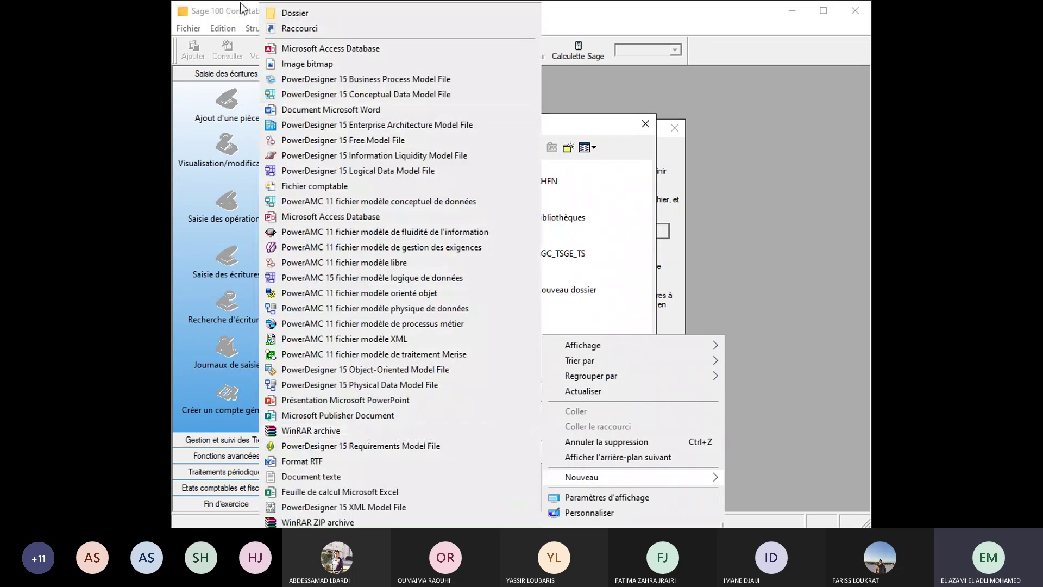
pyautogui.click(294, 13)
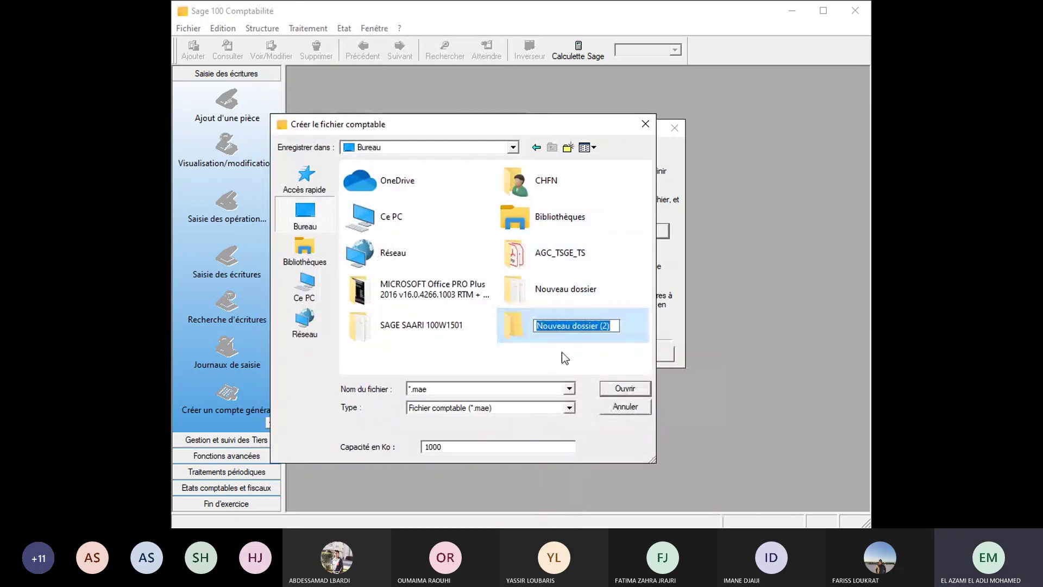
pyautogui.write('TSG')
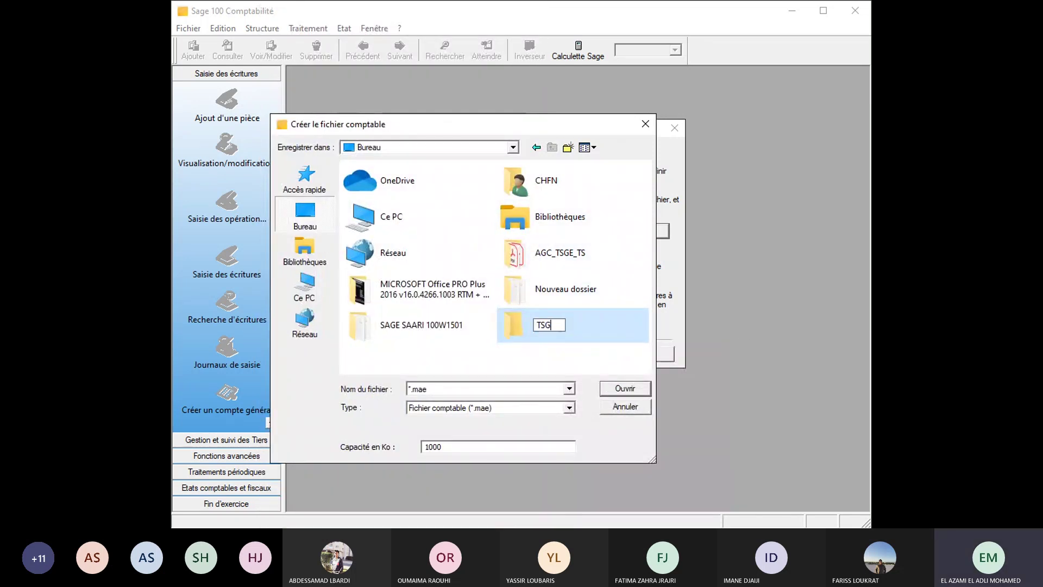
pyautogui.press('BackSpace')
pyautogui.press('BackSpace')
pyautogui.press('BackSpace')
pyautogui.write('EXEMPLE')
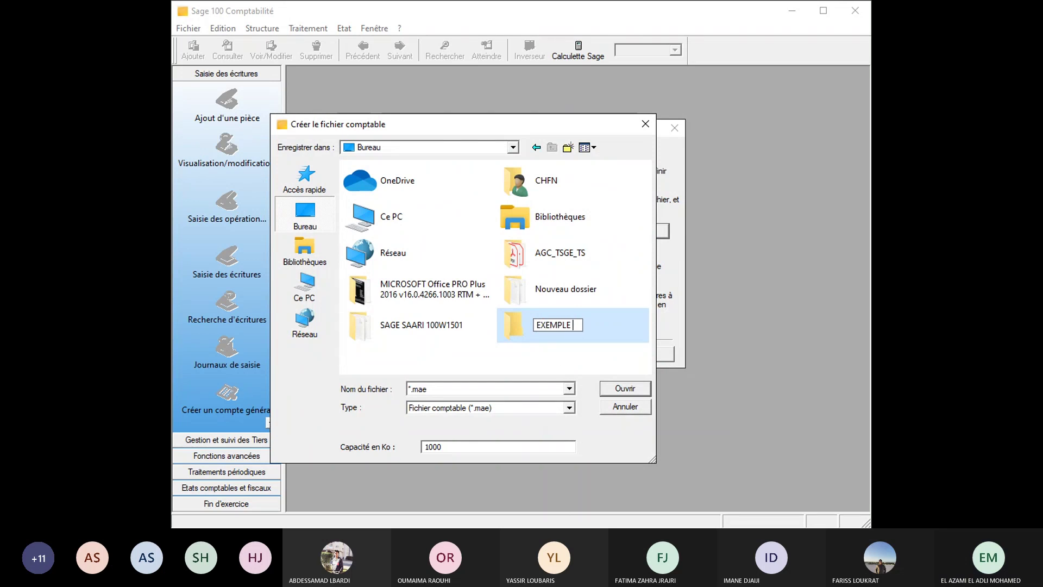
pyautogui.write(' TS')
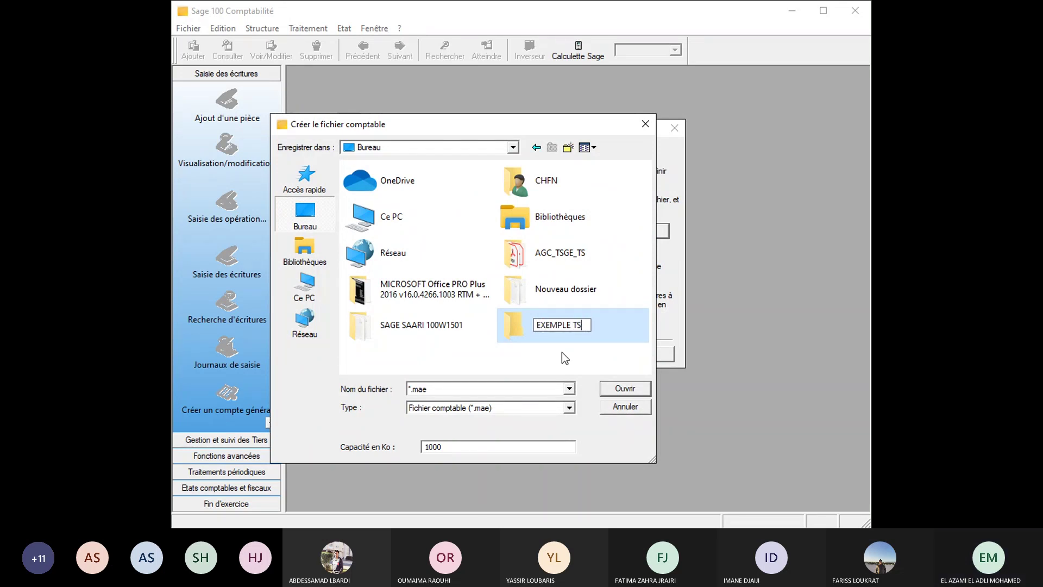
pyautogui.write('S')
pyautogui.press('BackSpace')
pyautogui.write('GE')
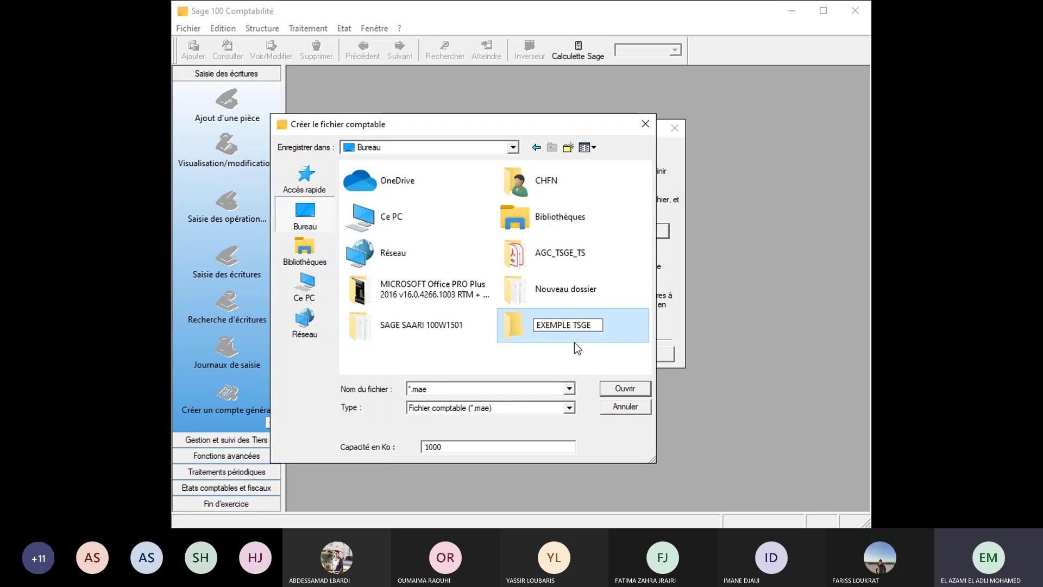
pyautogui.write('SAARI')
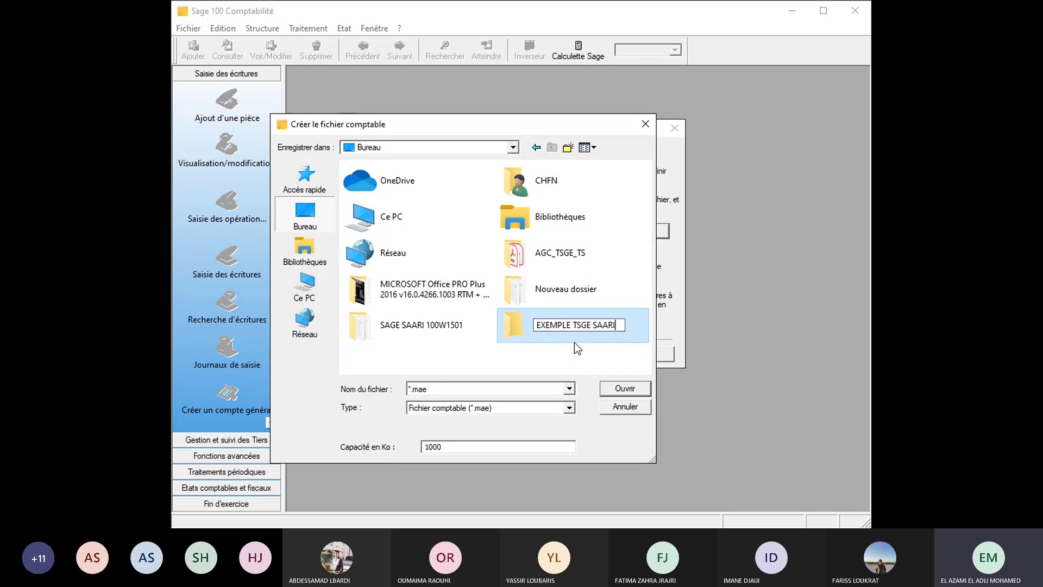
pyautogui.write(' COMP')
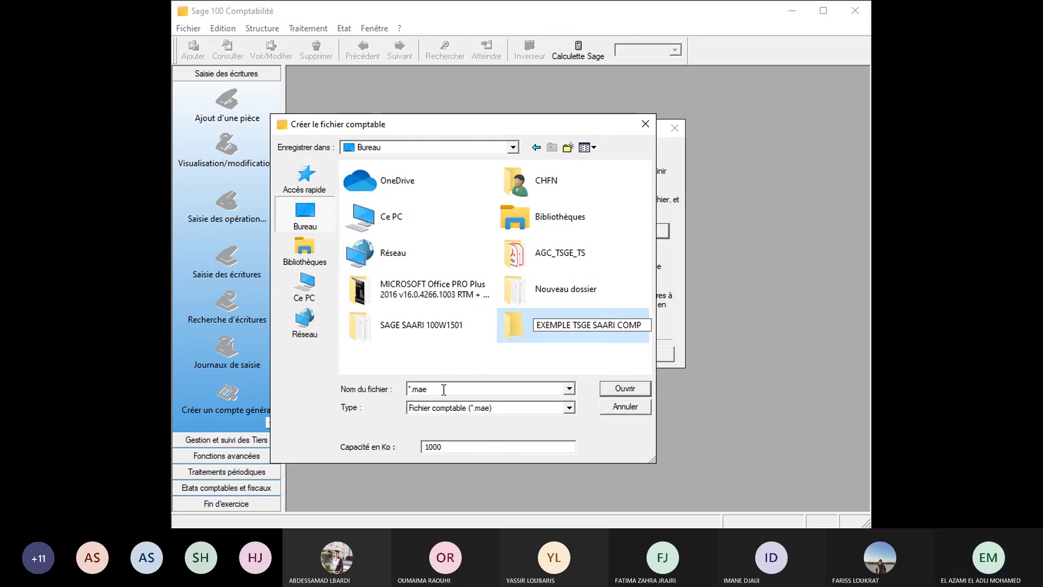
pyautogui.press('Return')
# Step: Save the accounting file as TSGE 106 in the EXEMPLE TSGE SAARI COMP folder and finish the creation wizard
pyautogui.doubleClick(598, 329)
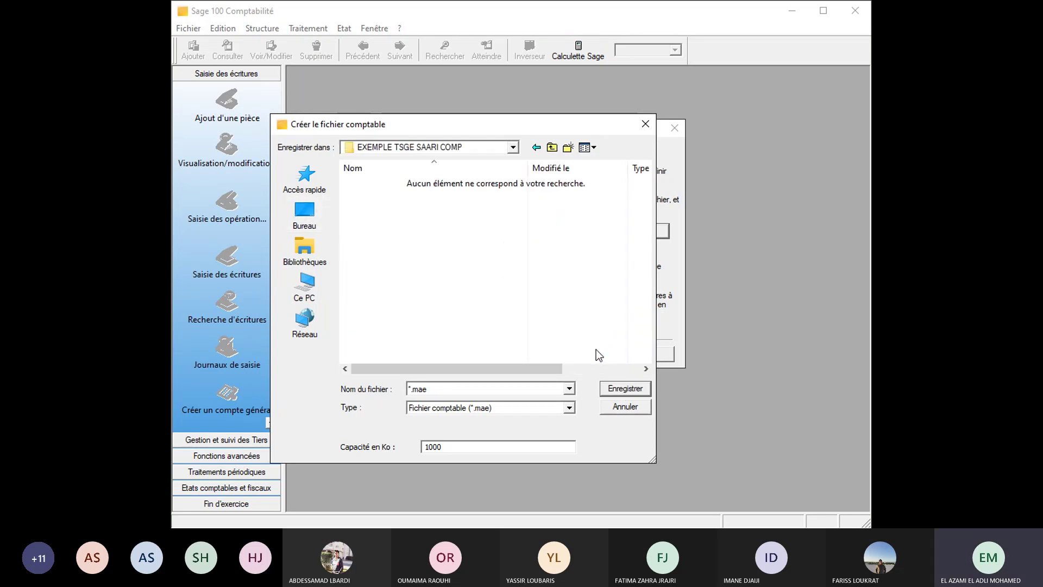
pyautogui.doubleClick(434, 395)
pyautogui.write('TSGE 106')
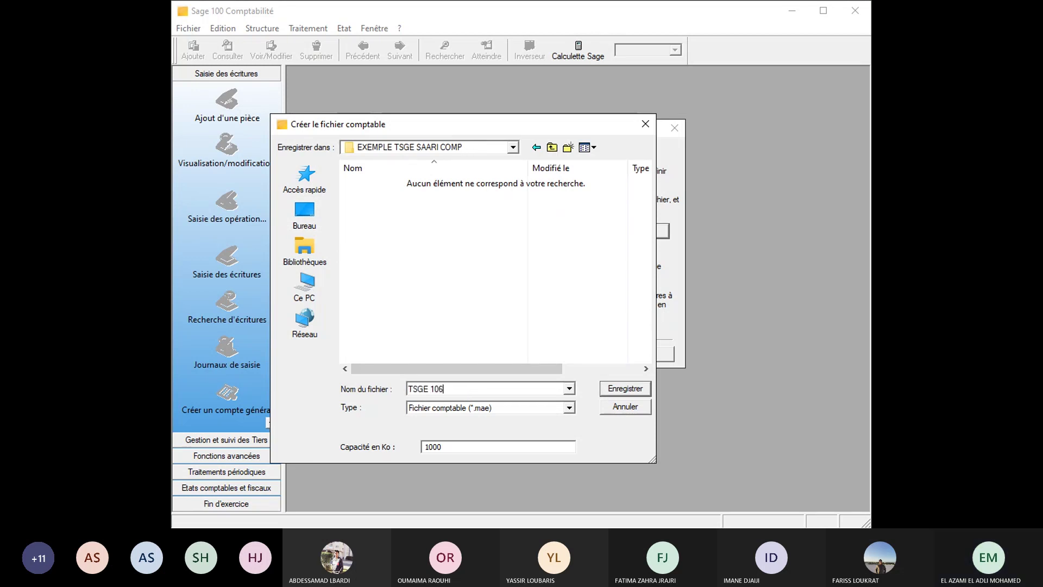
pyautogui.click(623, 393)
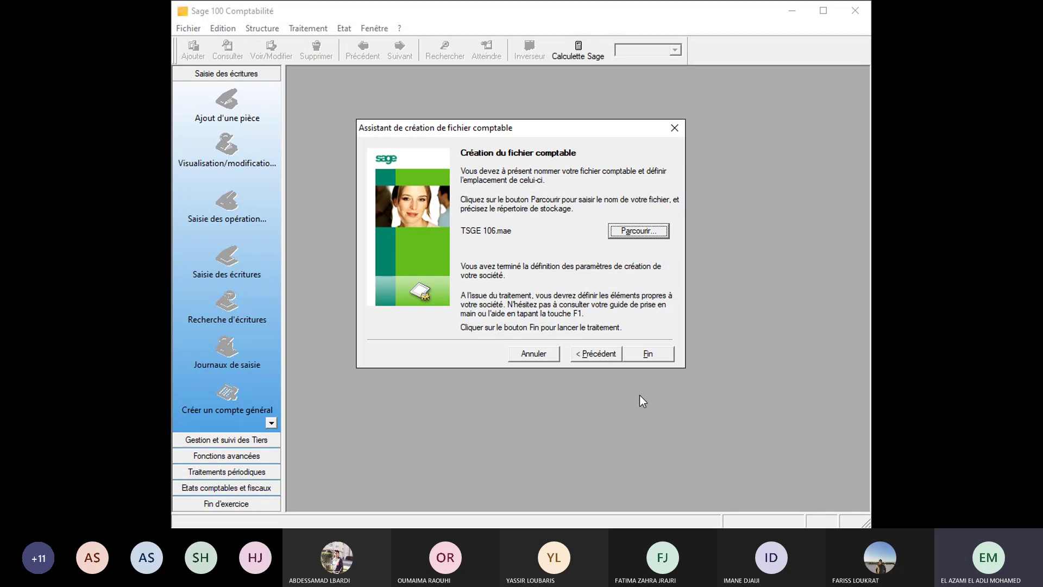
pyautogui.click(663, 361)
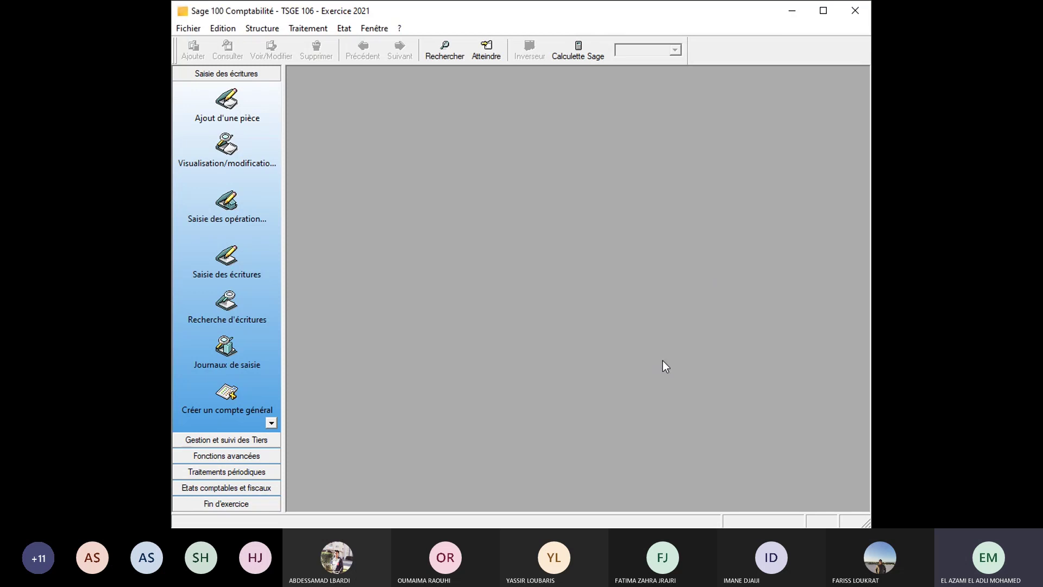
pyautogui.click(220, 27)
pyautogui.moveTo(344, 30)
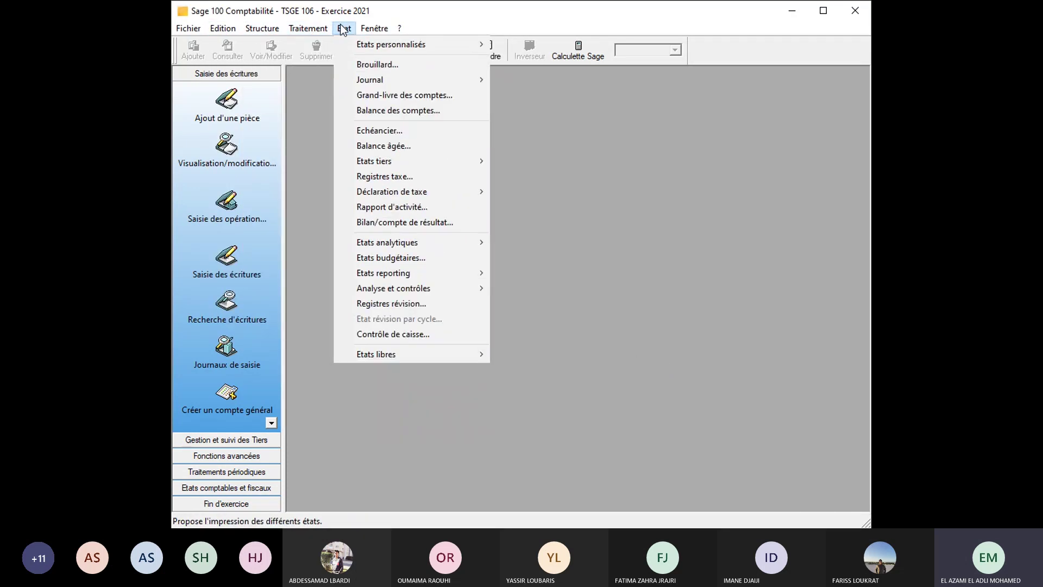
pyautogui.click(283, 29)
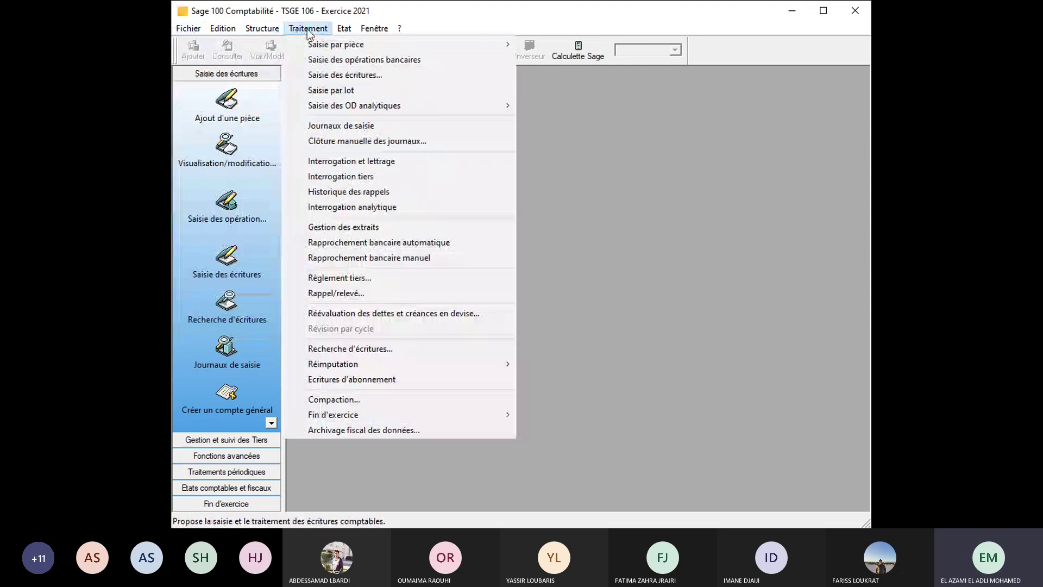
pyautogui.click(193, 31)
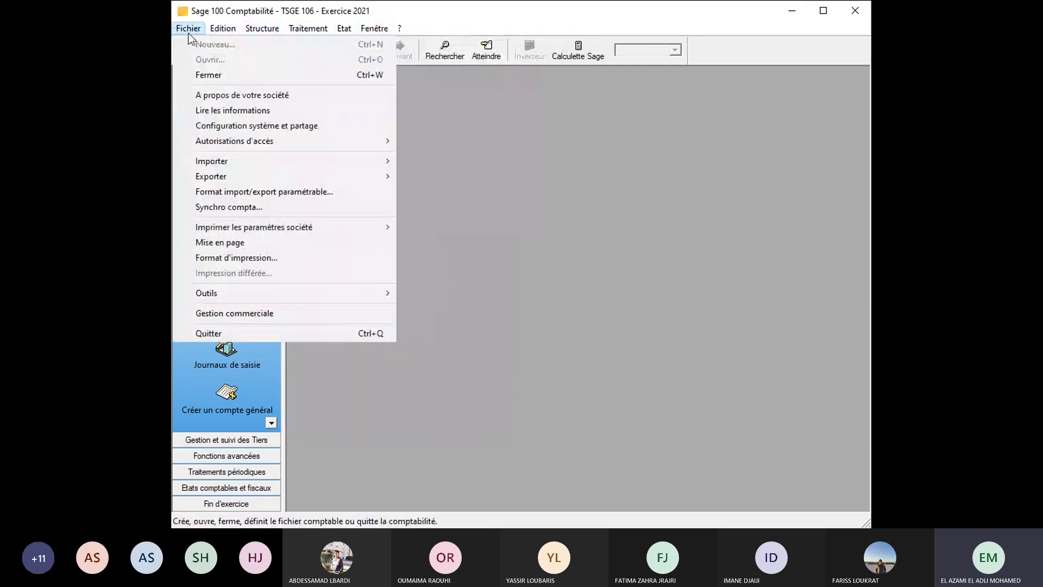
pyautogui.moveTo(312, 34)
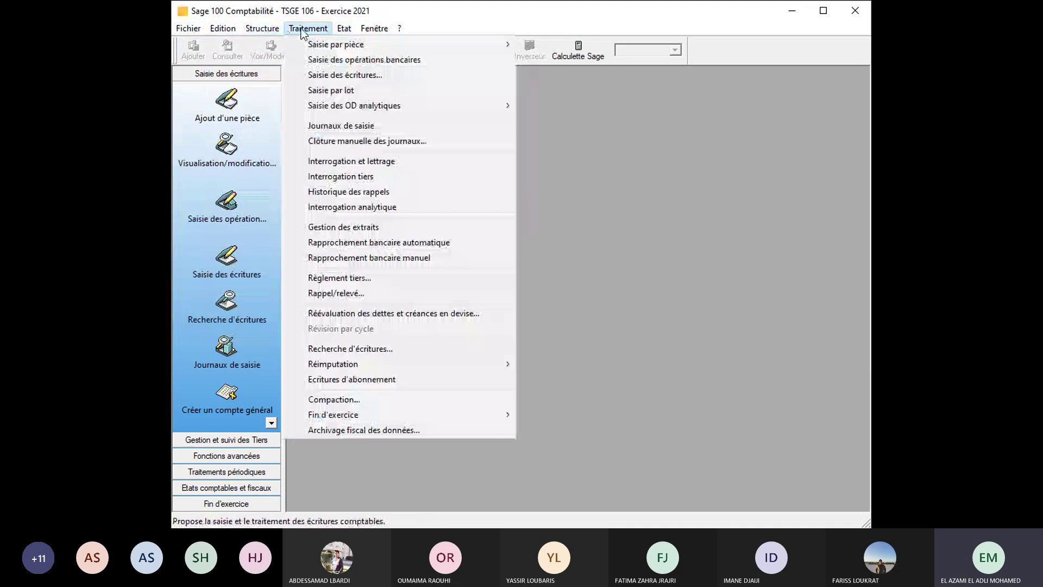
pyautogui.moveTo(374, 29)
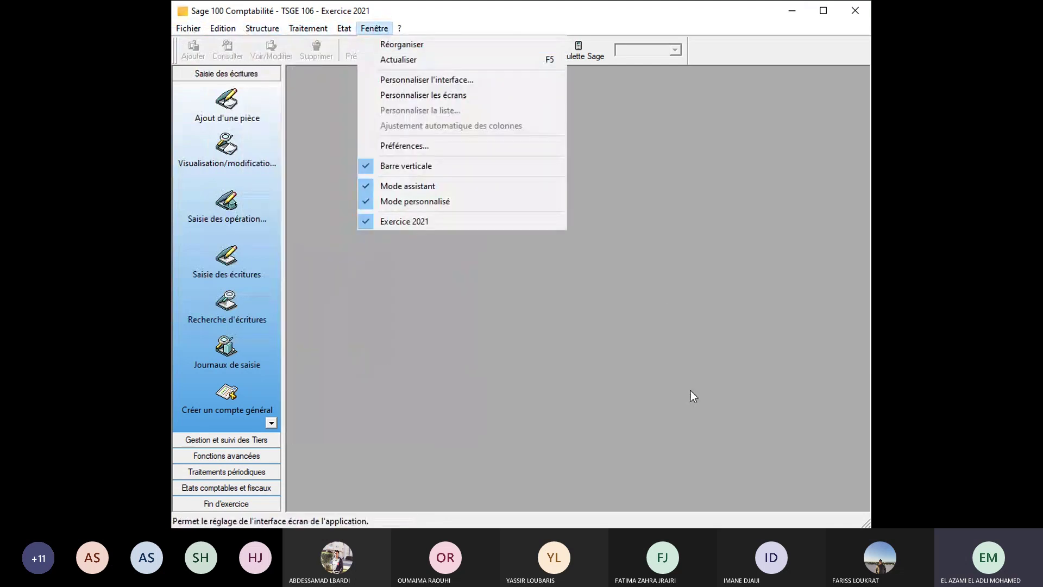
pyautogui.click(641, 320)
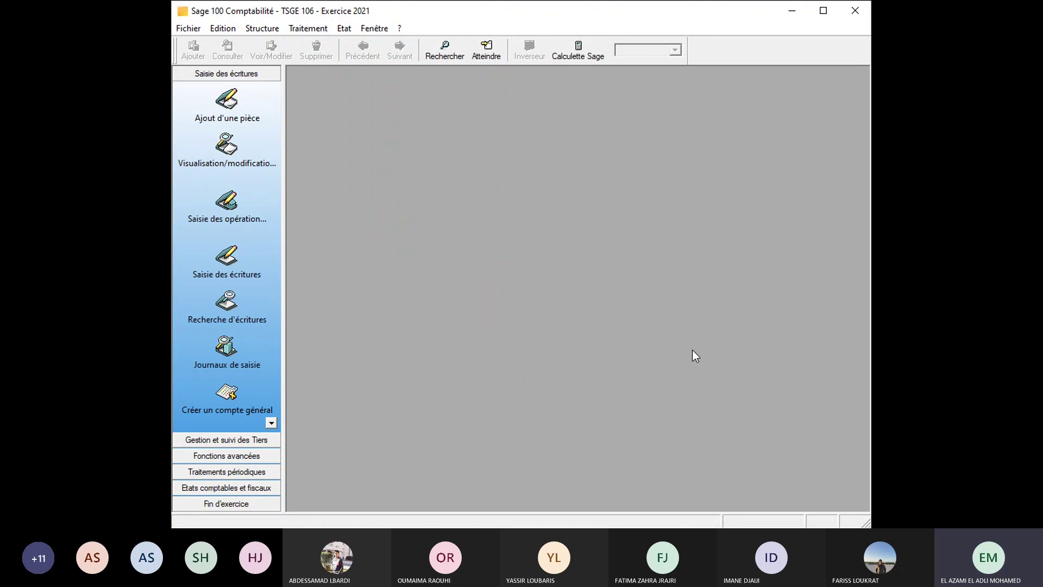
# Step: View the company information for TSGE 106 and close it
pyautogui.click(267, 33)
pyautogui.moveTo(188, 31)
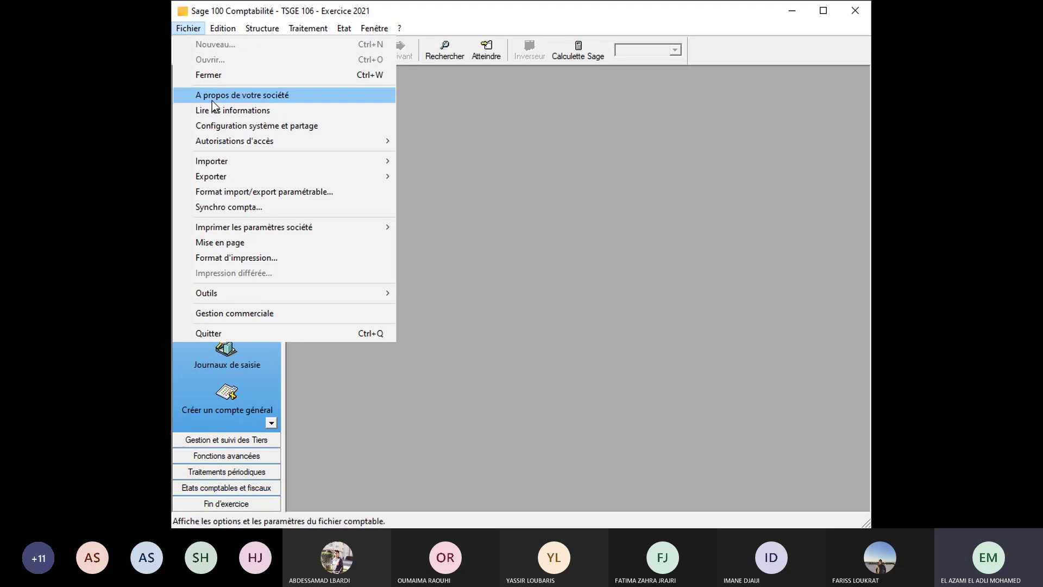
pyautogui.click(264, 96)
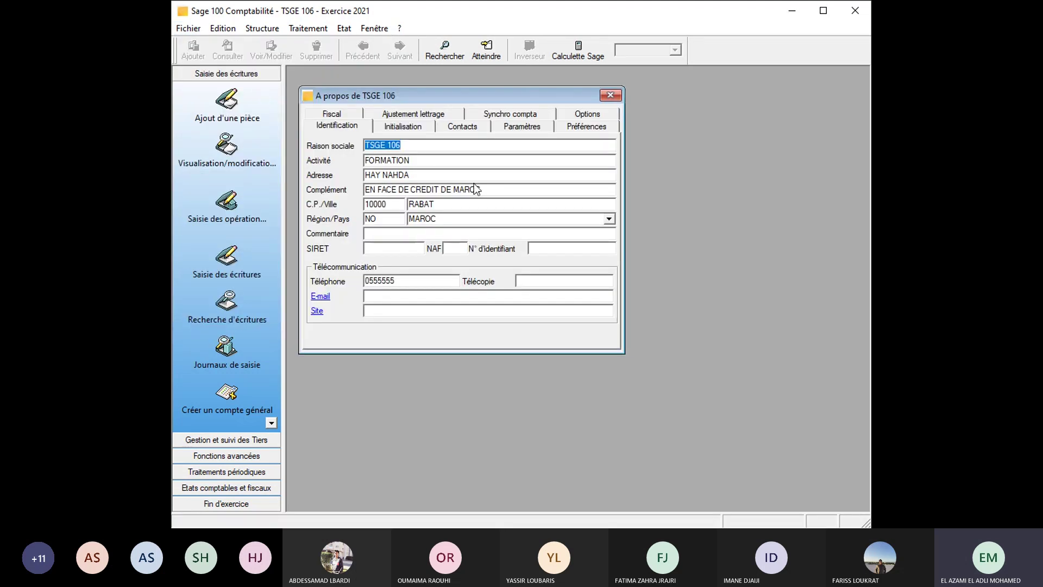
pyautogui.click(615, 95)
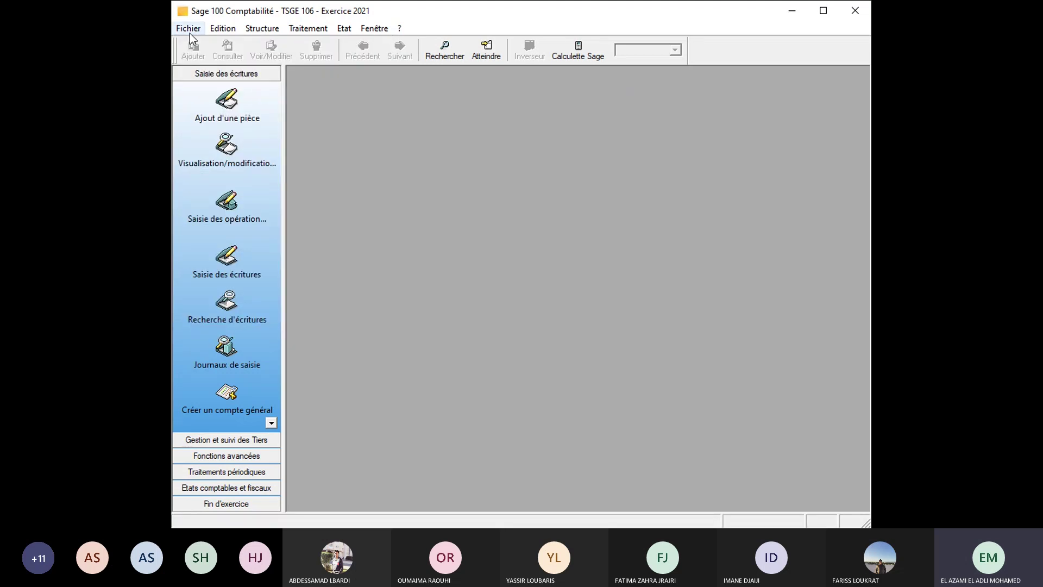
# Step: Reopen the company information window to review the identification details of TSGE 106
pyautogui.click(189, 29)
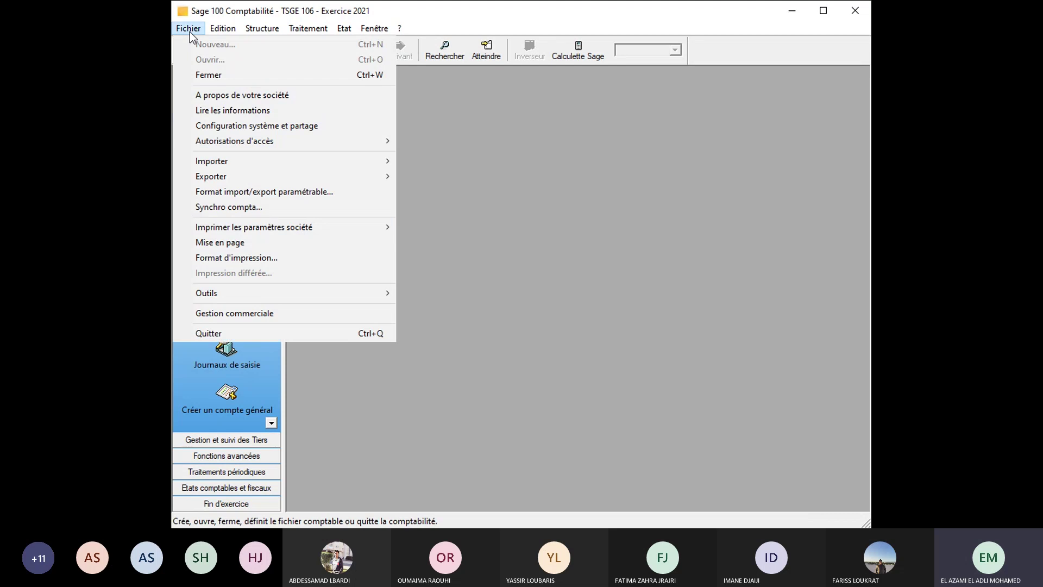
pyautogui.click(224, 97)
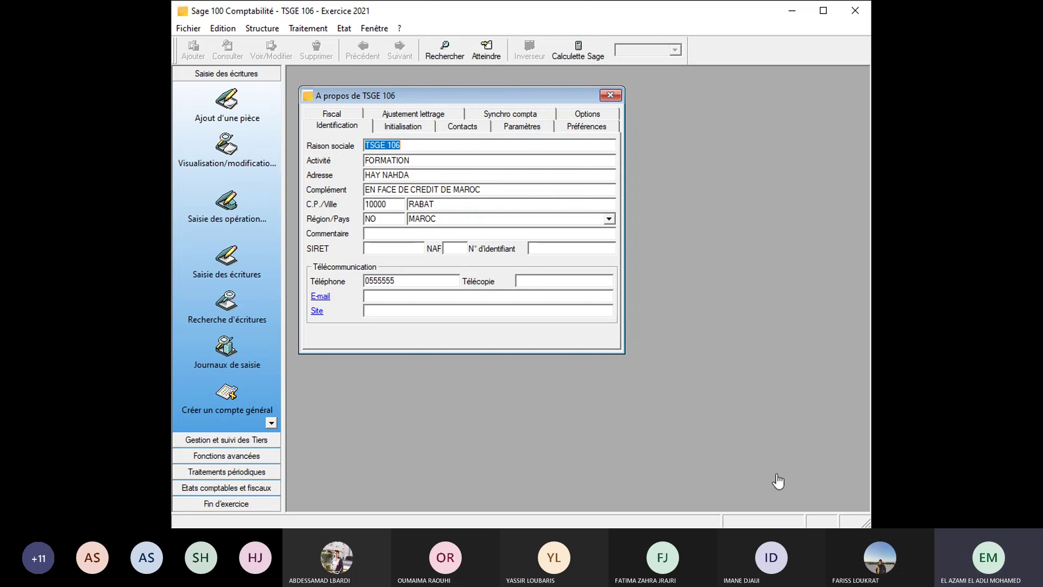
pyautogui.click(783, 509)
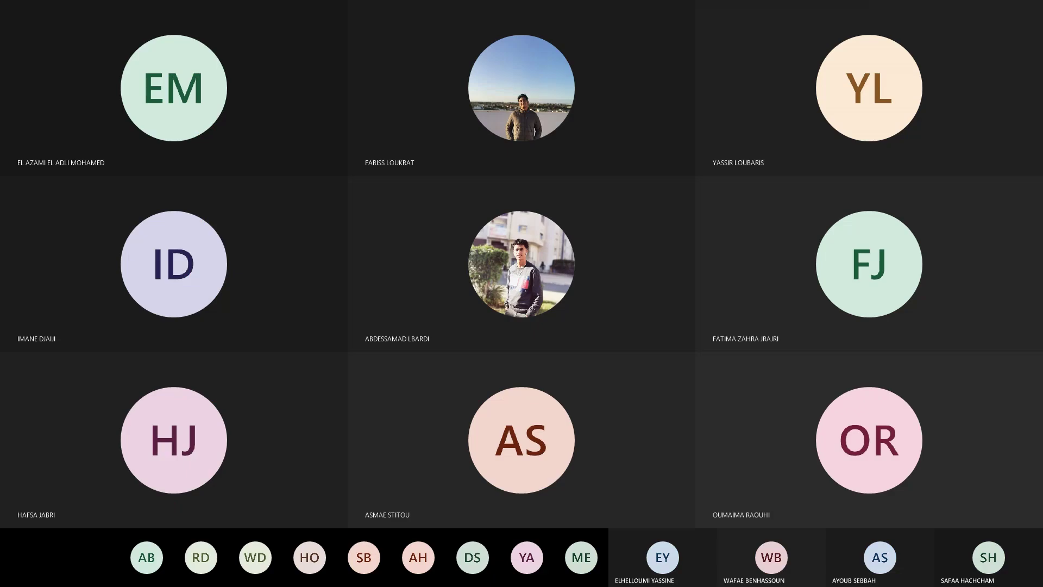